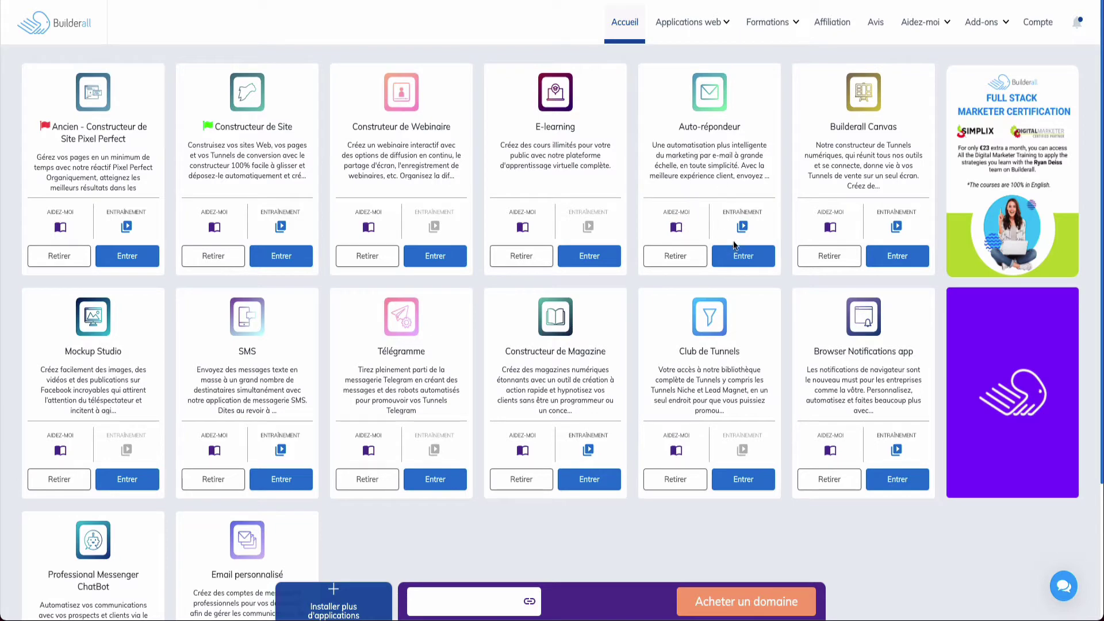
- Open the Auto-répondeur application and display the saved email templates under Mes templates
{"action": "left_click", "coordinate": [743, 256]}
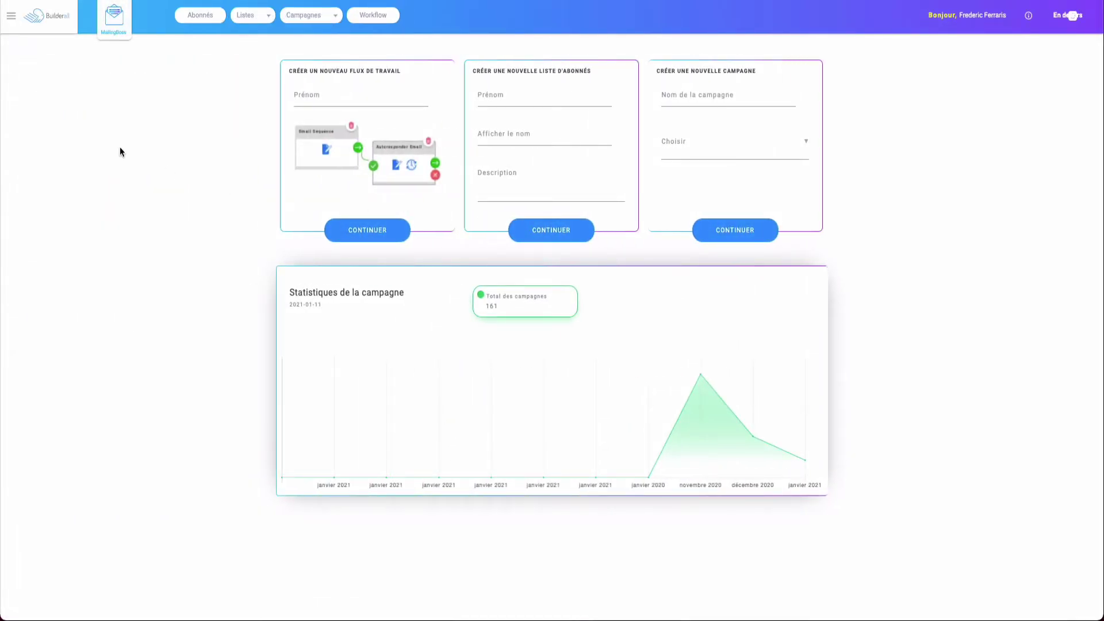
{"action": "left_click", "coordinate": [12, 18]}
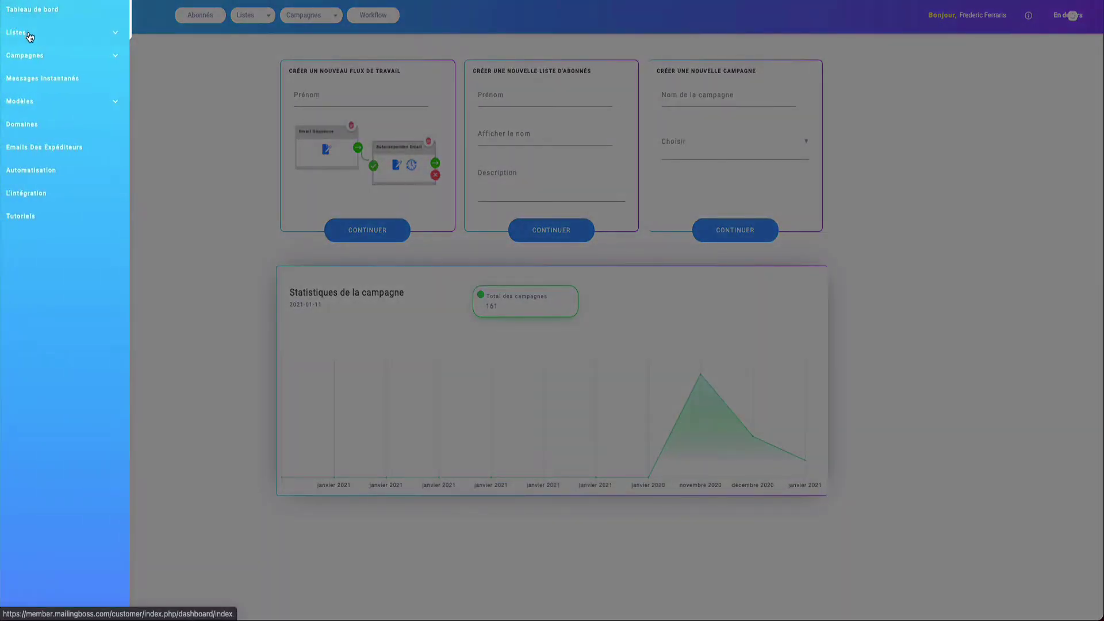
{"action": "left_click", "coordinate": [115, 103]}
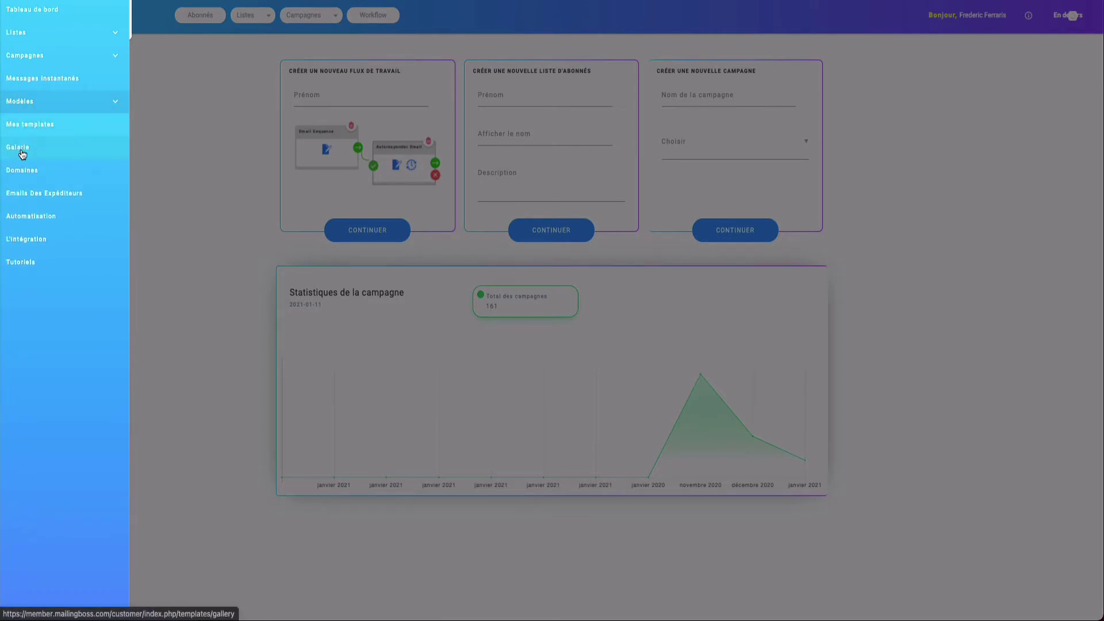
{"action": "left_click", "coordinate": [63, 128]}
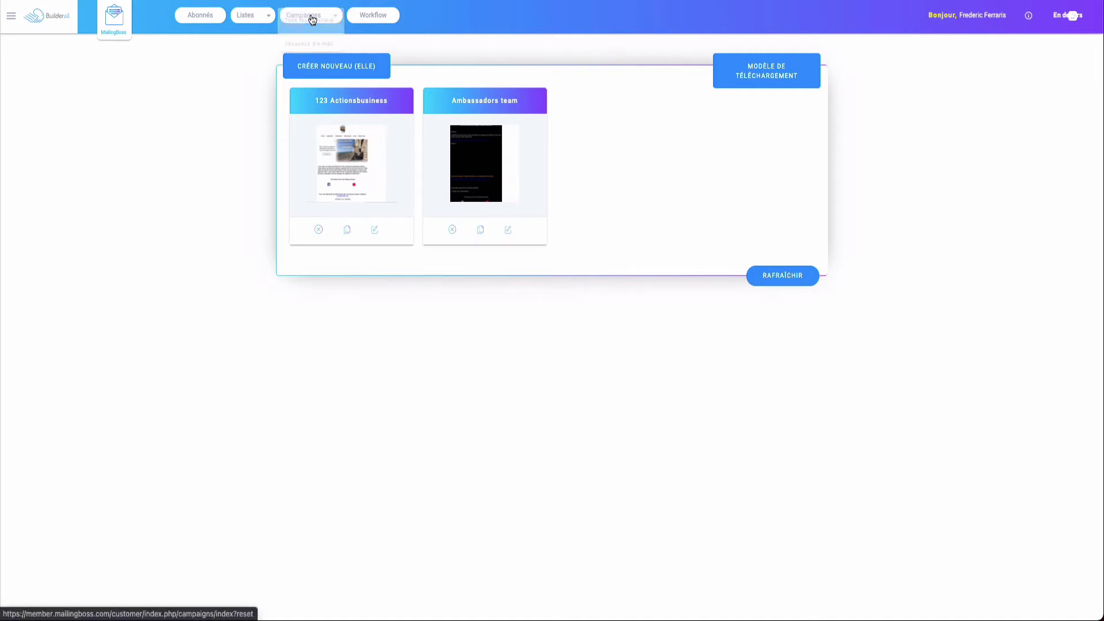
- Create a new campaign named "Découvrir notre stratégie de développement" and copy that name for reuse
{"action": "mouse_move", "coordinate": [309, 19]}
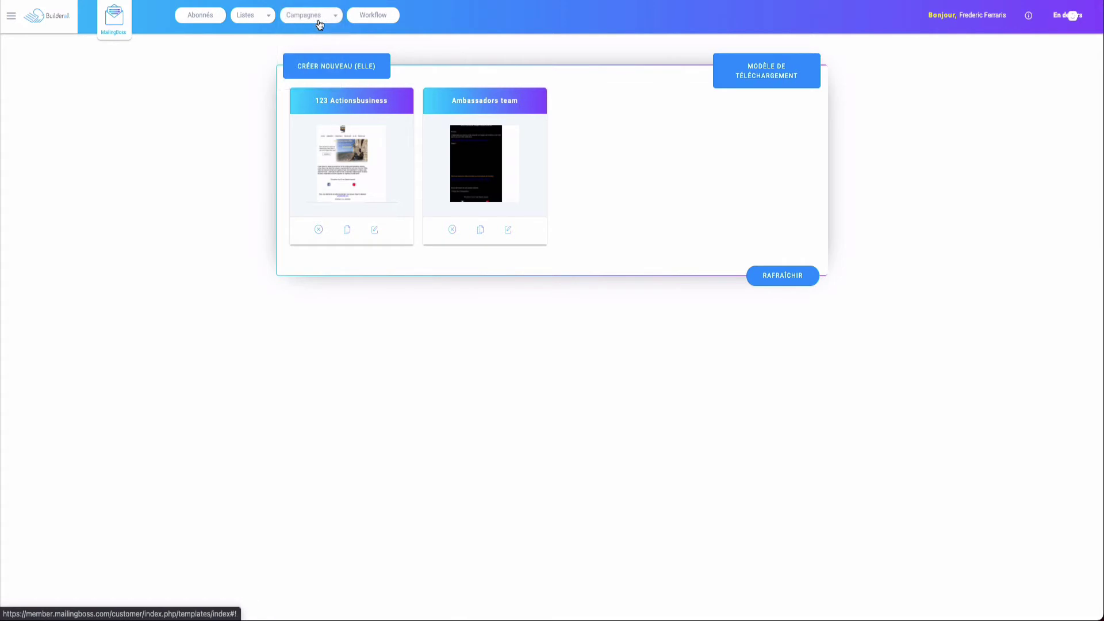
{"action": "left_click", "coordinate": [306, 21]}
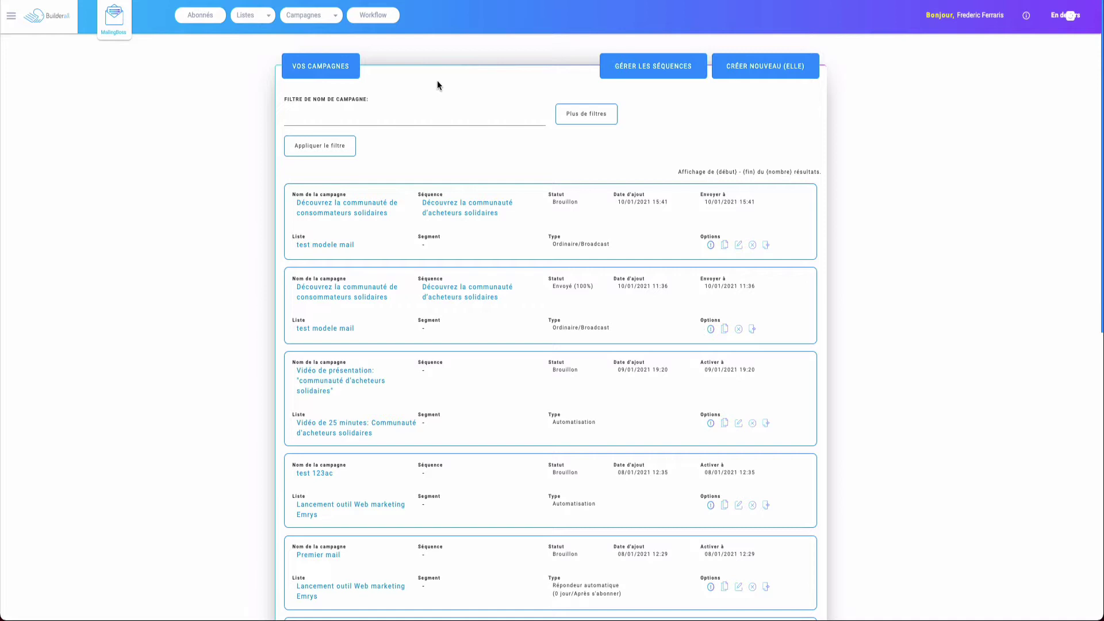
{"action": "left_click", "coordinate": [765, 67]}
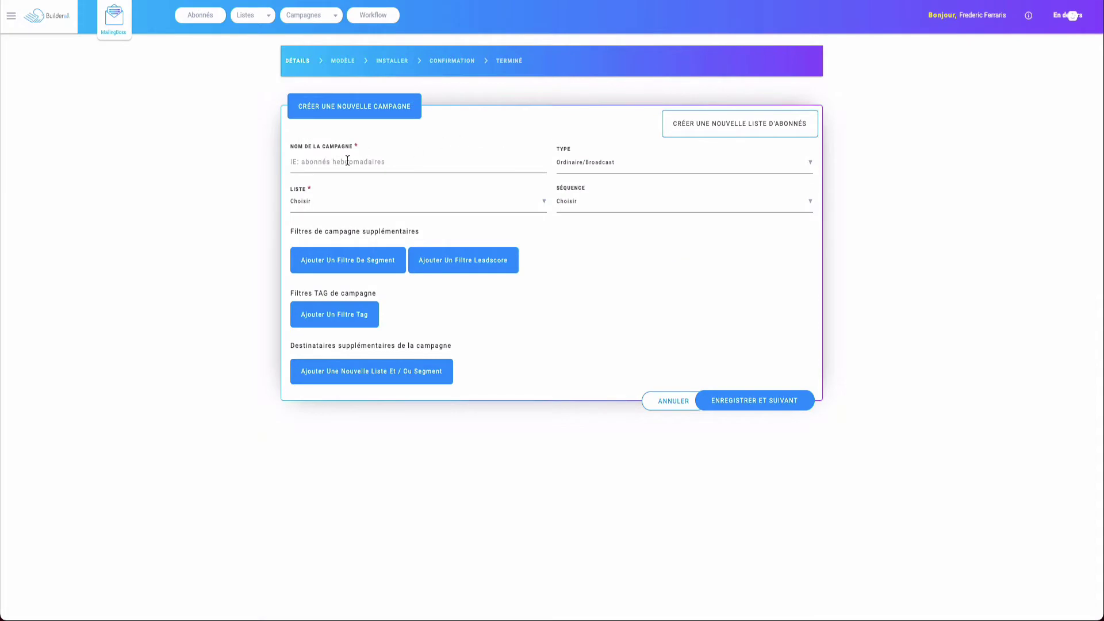
{"action": "left_click", "coordinate": [330, 161]}
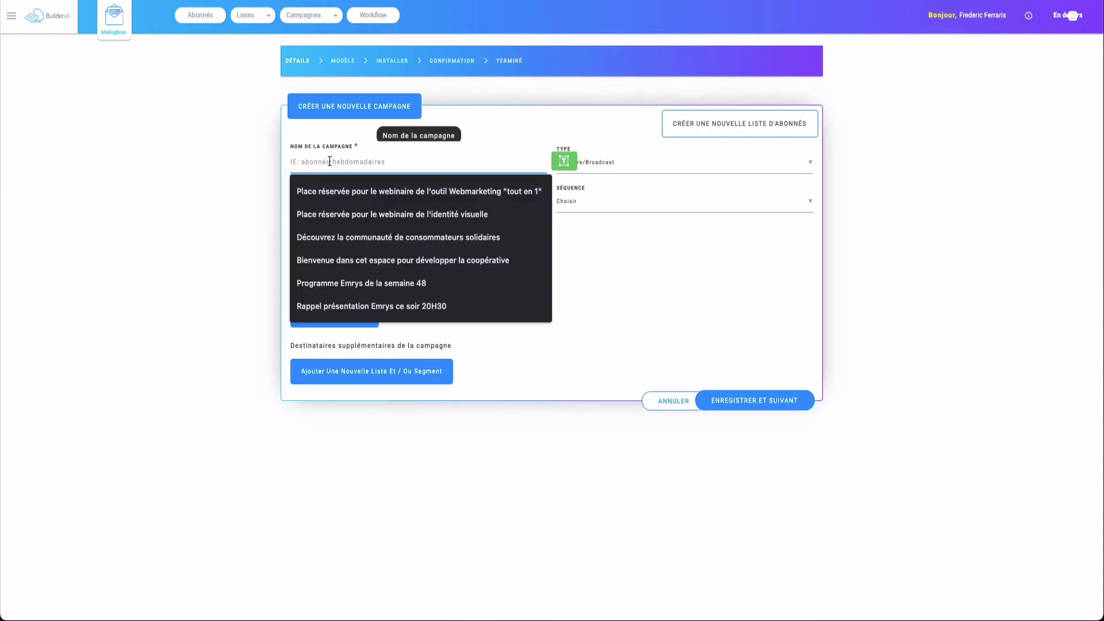
{"action": "type", "text": "Découvrir notre stratégie de développement"}
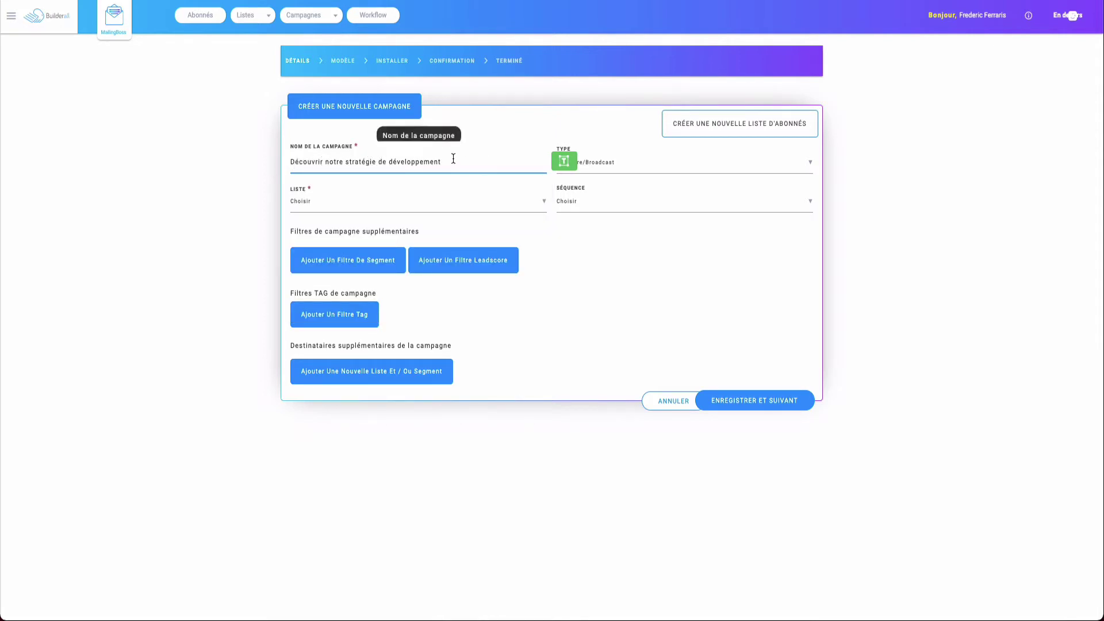
{"action": "left_click_drag", "start_coordinate": [451, 161], "coordinate": [288, 163]}
{"action": "key", "text": "ctrl+c"}
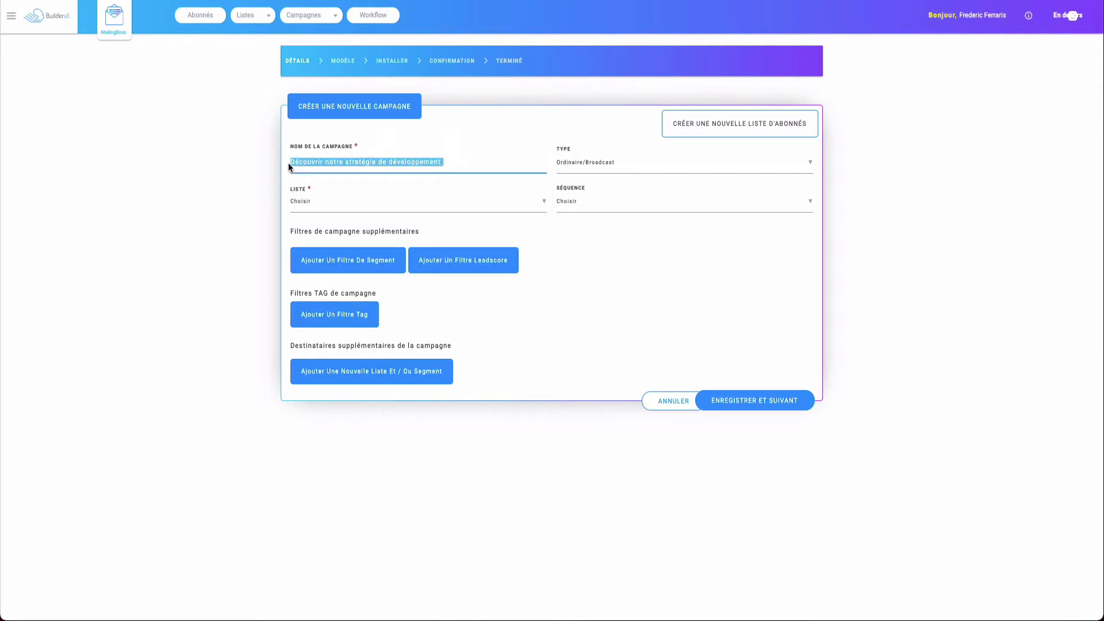
- Set the campaign's subscriber list to "test modele mail" and its type to Répondeur automatique
{"action": "left_click", "coordinate": [328, 206]}
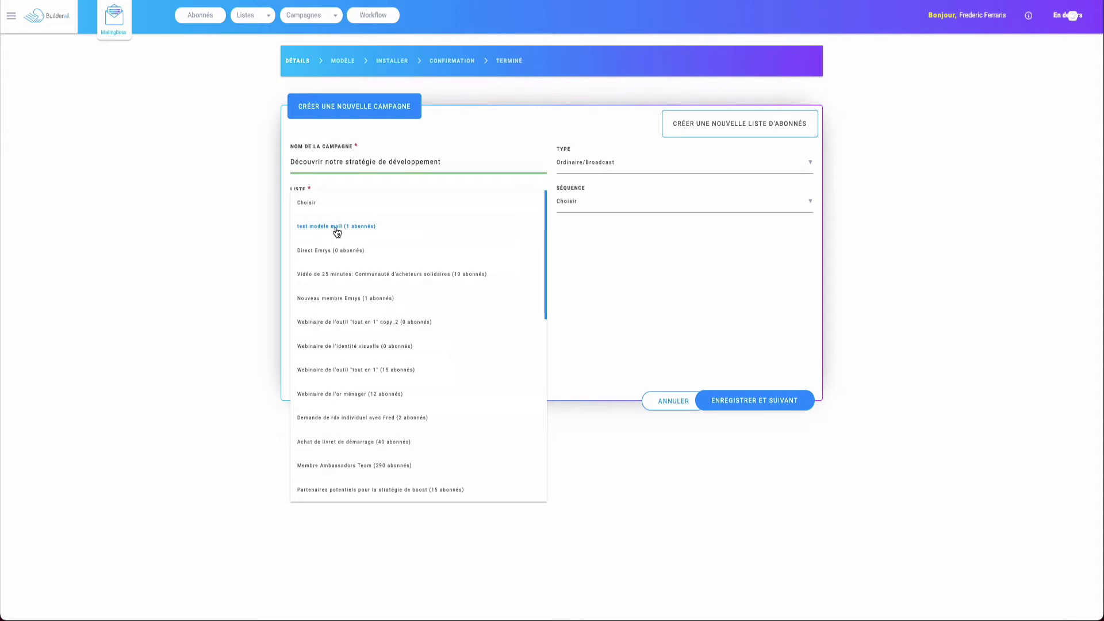
{"action": "left_click", "coordinate": [337, 231]}
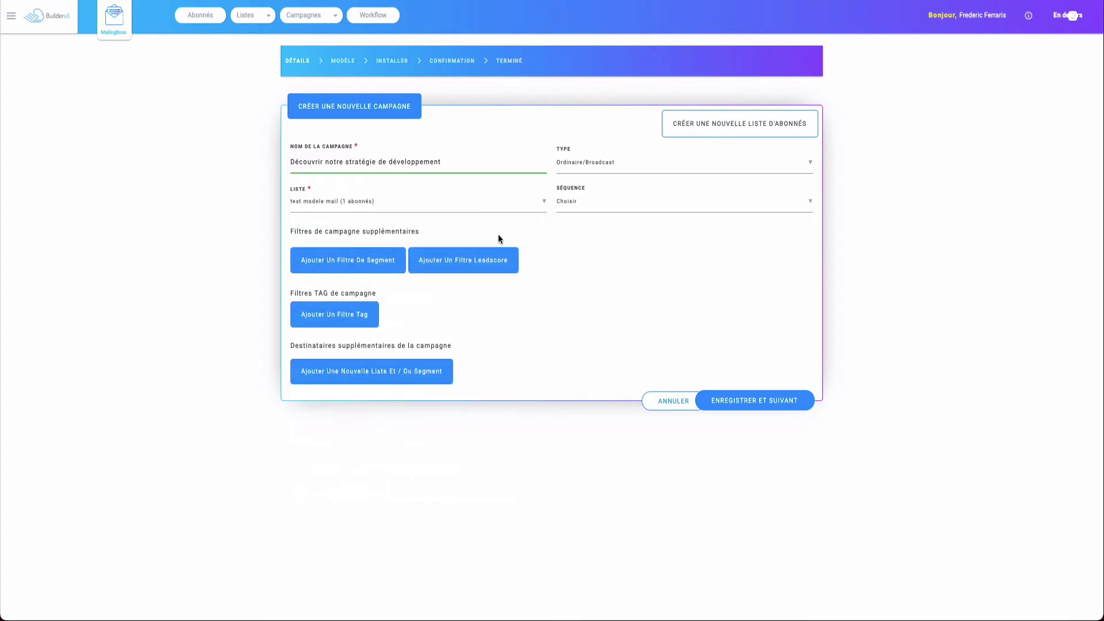
{"action": "left_click", "coordinate": [572, 166]}
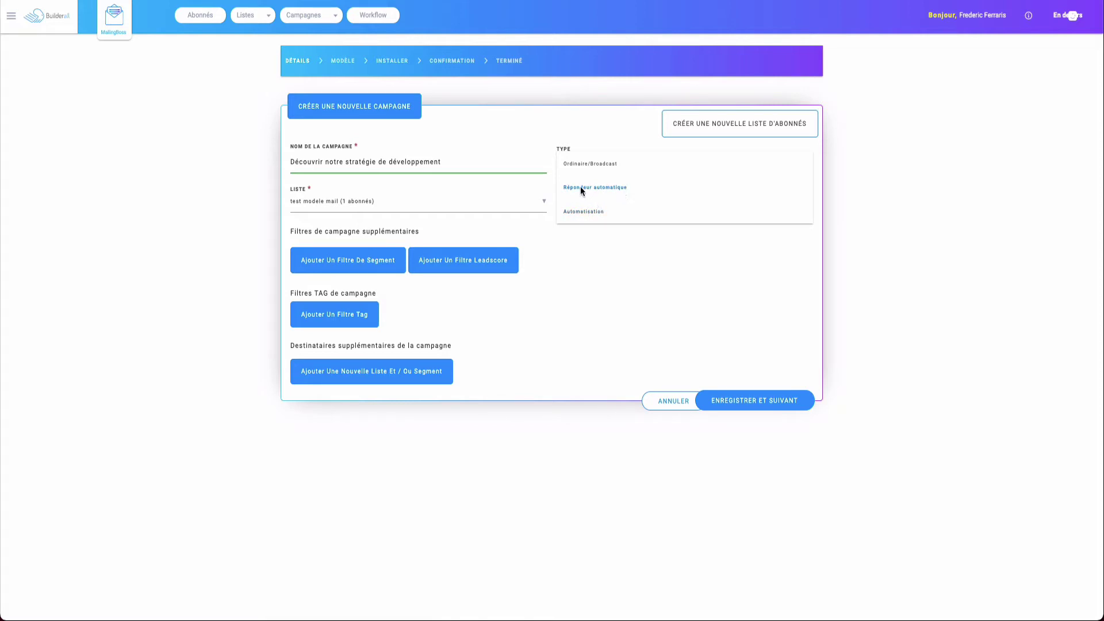
{"action": "left_click", "coordinate": [618, 190]}
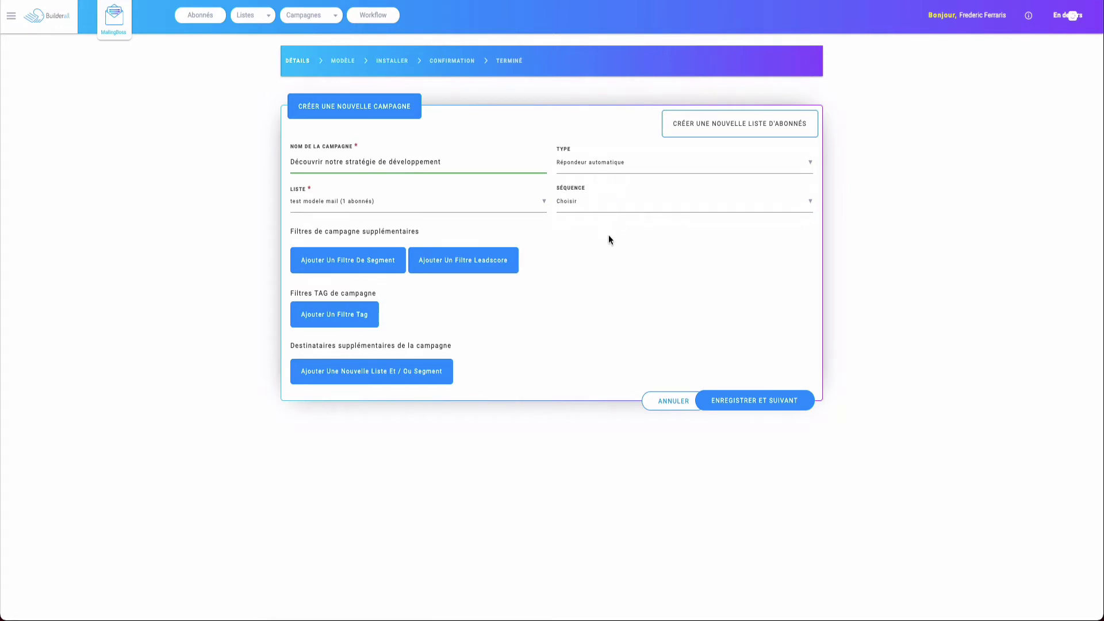
- Assign the campaign to the sequence "Découvrez la communauté d'acheteurs solidaires" and save its details to continue to the template stage
{"action": "left_click", "coordinate": [582, 204]}
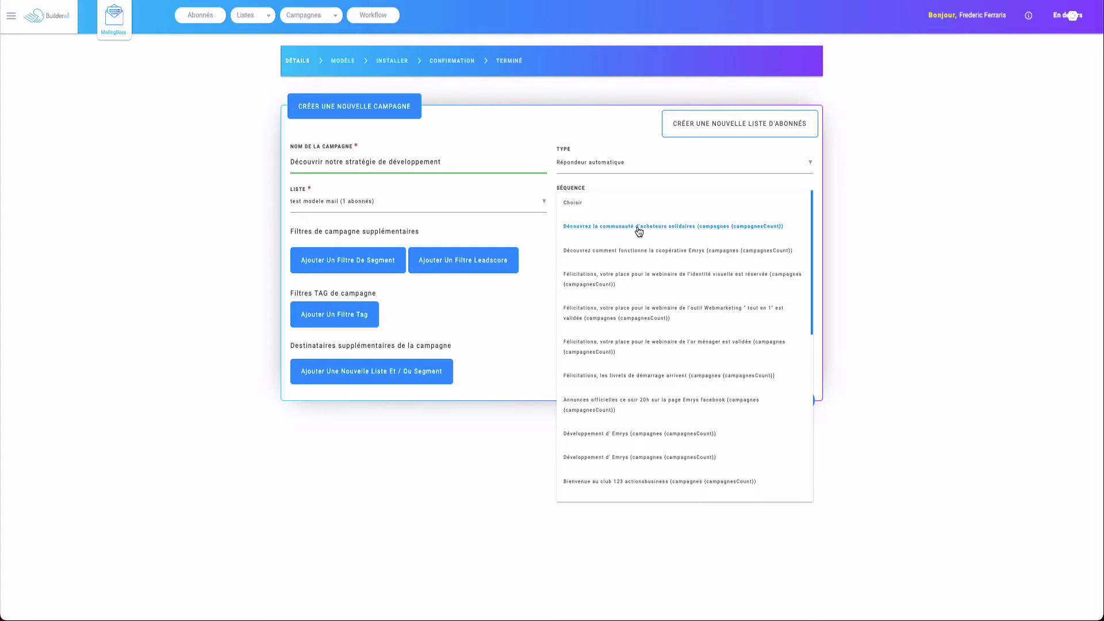
{"action": "left_click", "coordinate": [671, 228]}
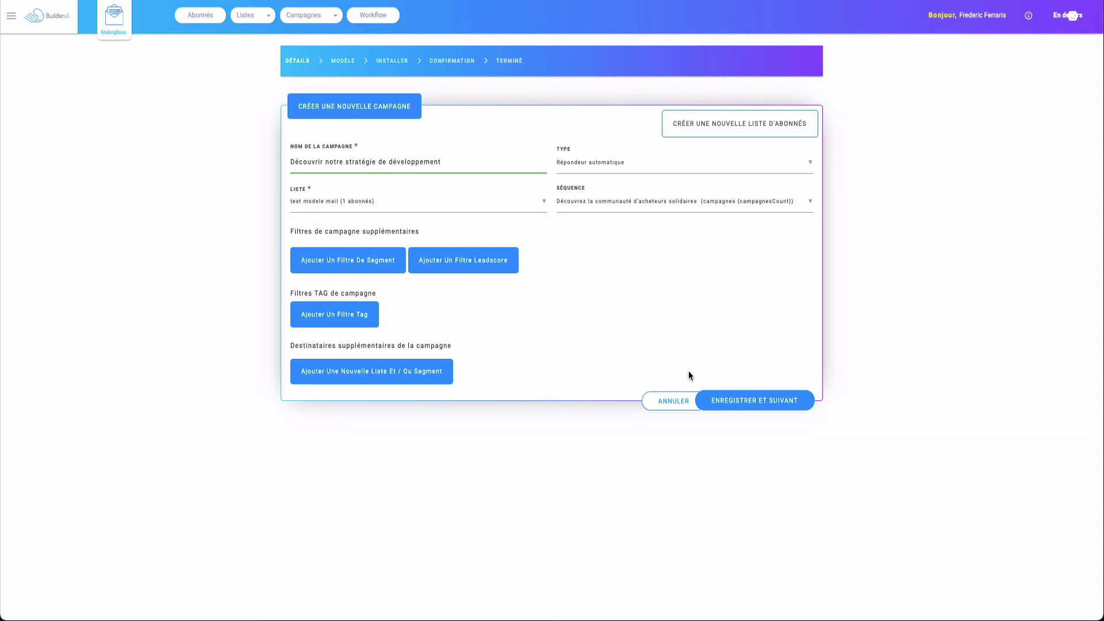
{"action": "left_click", "coordinate": [743, 403]}
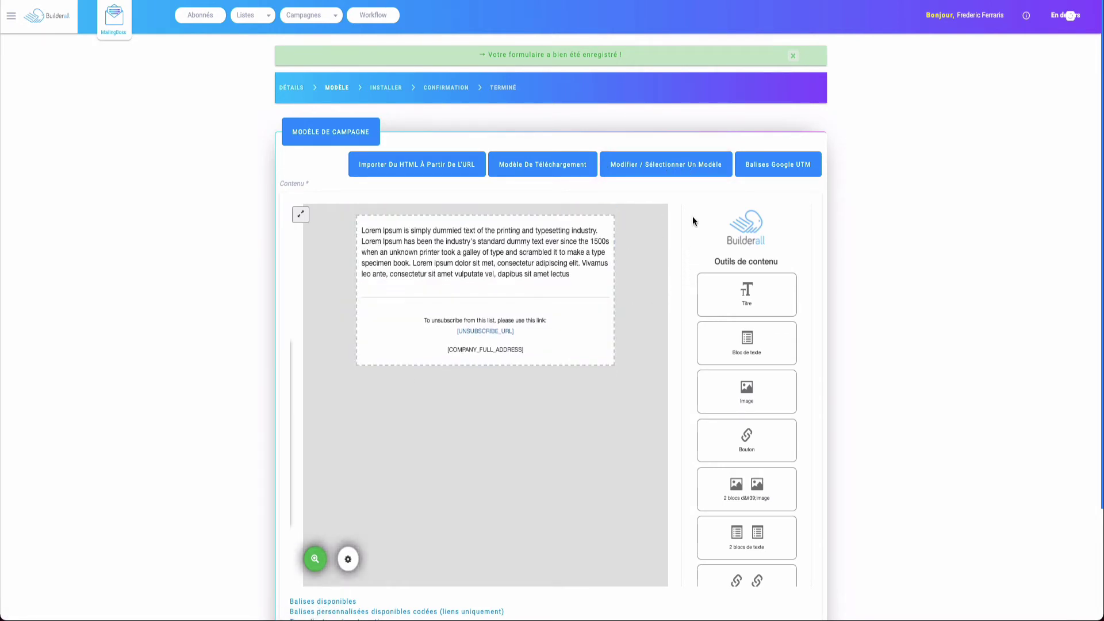
- Apply the 123 Actionsbusiness template to the campaign and replace its Lorem Ipsum paragraph with "bhdjdhjdh djidlhlhjajhl fzfzrf"
{"action": "left_click", "coordinate": [665, 173]}
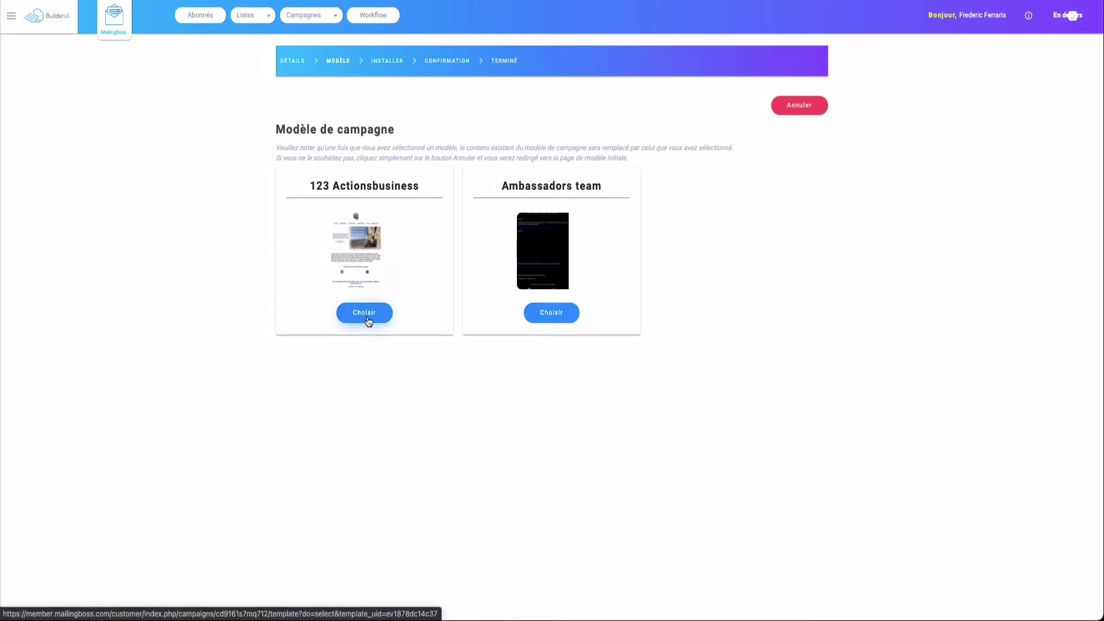
{"action": "left_click", "coordinate": [385, 318]}
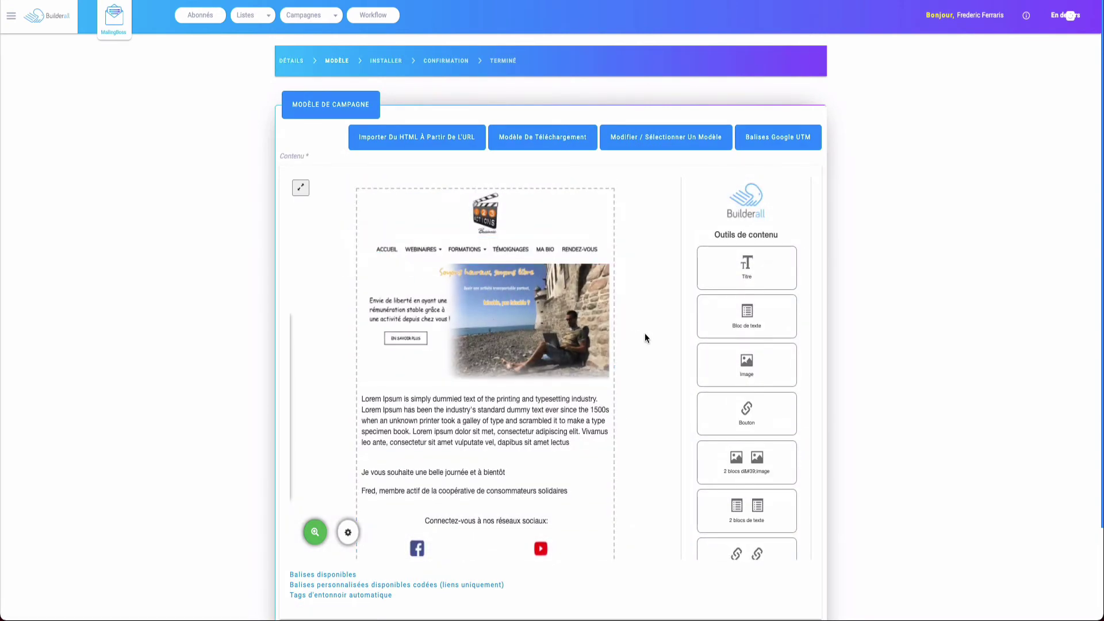
{"action": "scroll", "coordinate": [644, 336], "scroll_direction": "down", "scroll_amount": 1}
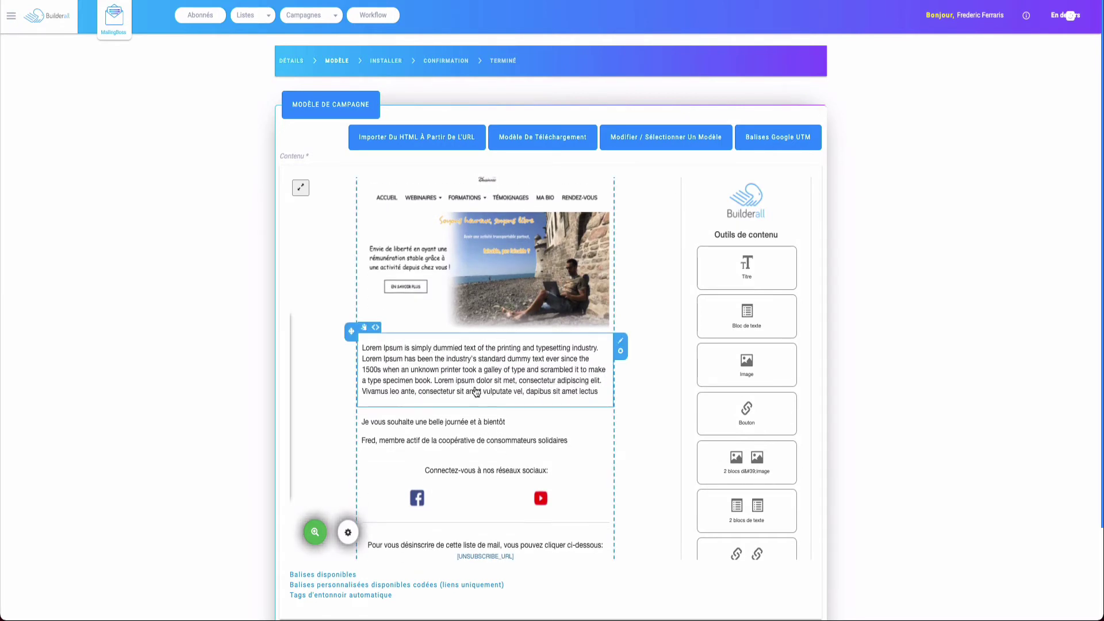
{"action": "left_click", "coordinate": [456, 391]}
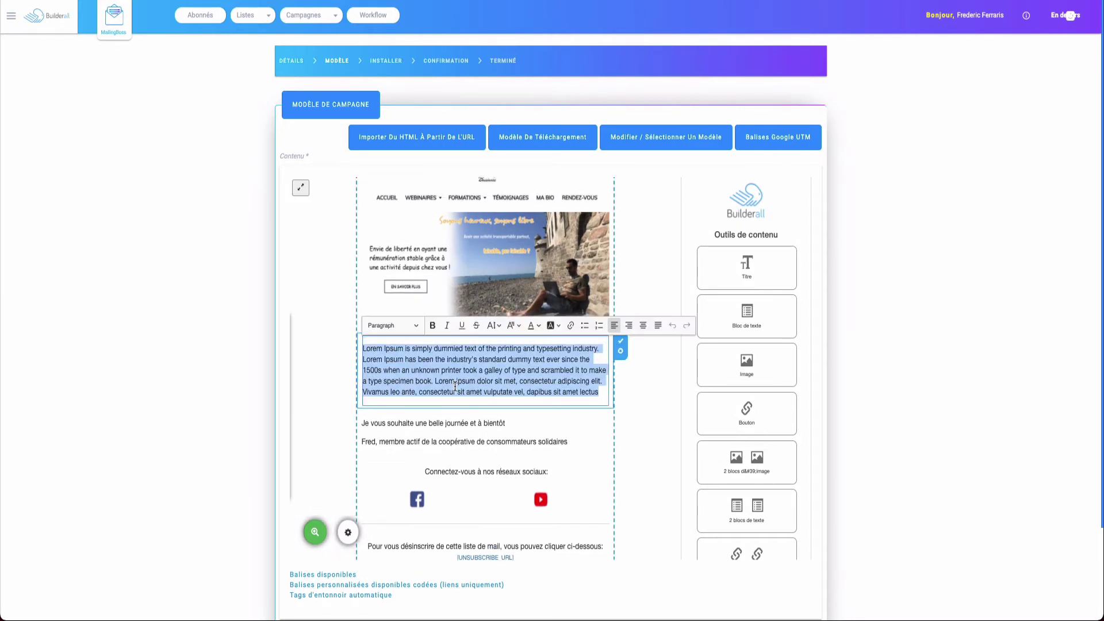
{"action": "type", "text": "bhd"}
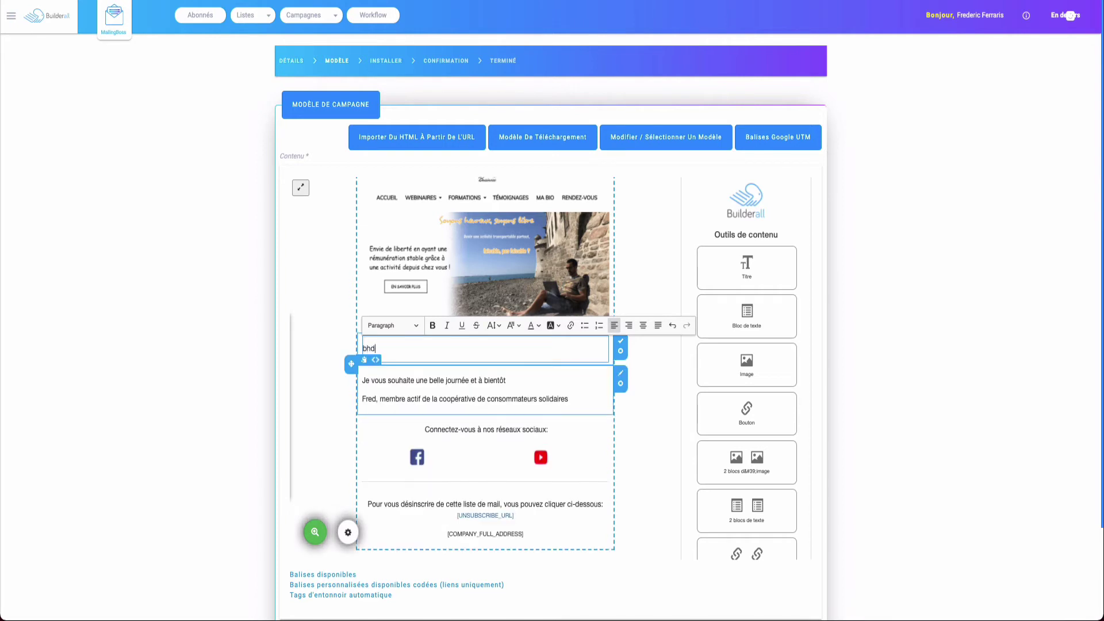
{"action": "type", "text": "jdhjdh djidlhlhjajhl fzfzrf"}
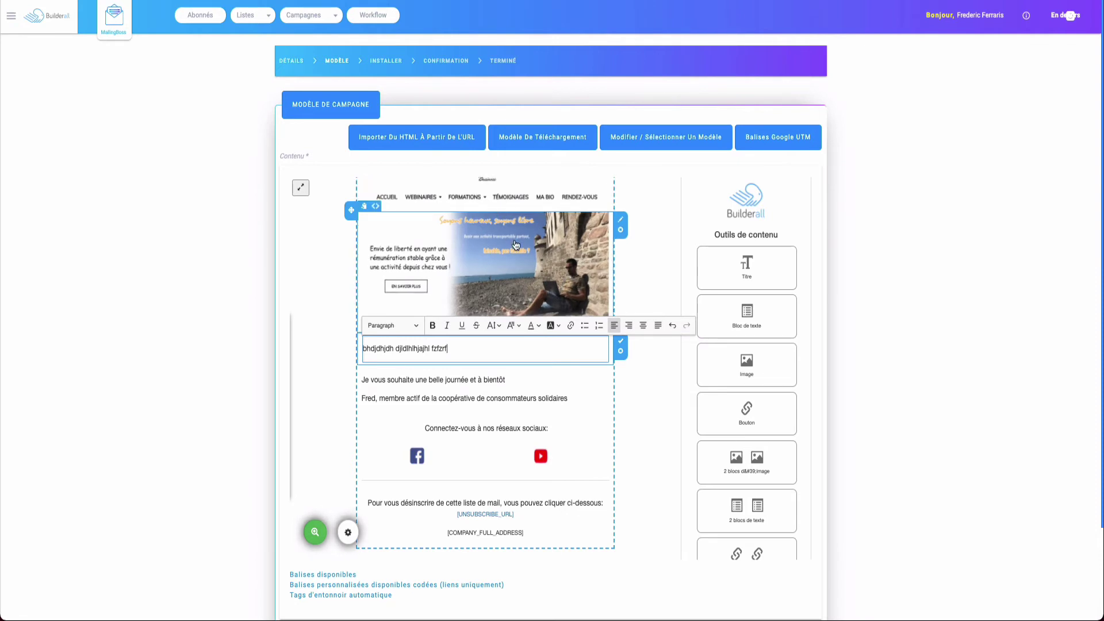
- Show the banner image's link settings, and save the email template to continue to the campaign configuration
{"action": "scroll", "coordinate": [529, 262], "scroll_direction": "up", "scroll_amount": 1}
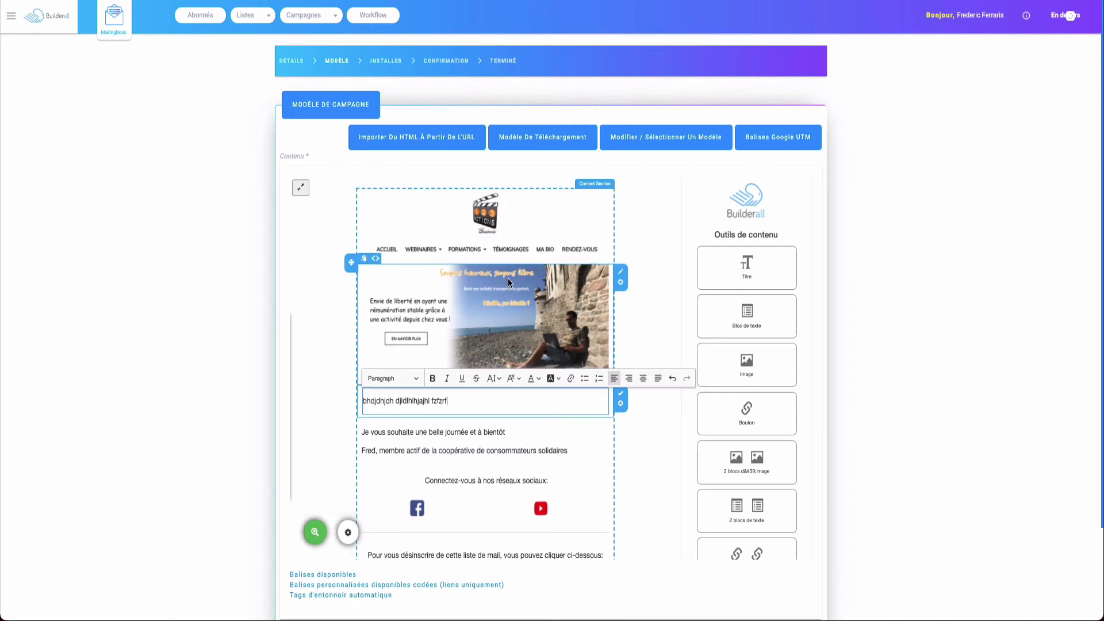
{"action": "left_click", "coordinate": [396, 288]}
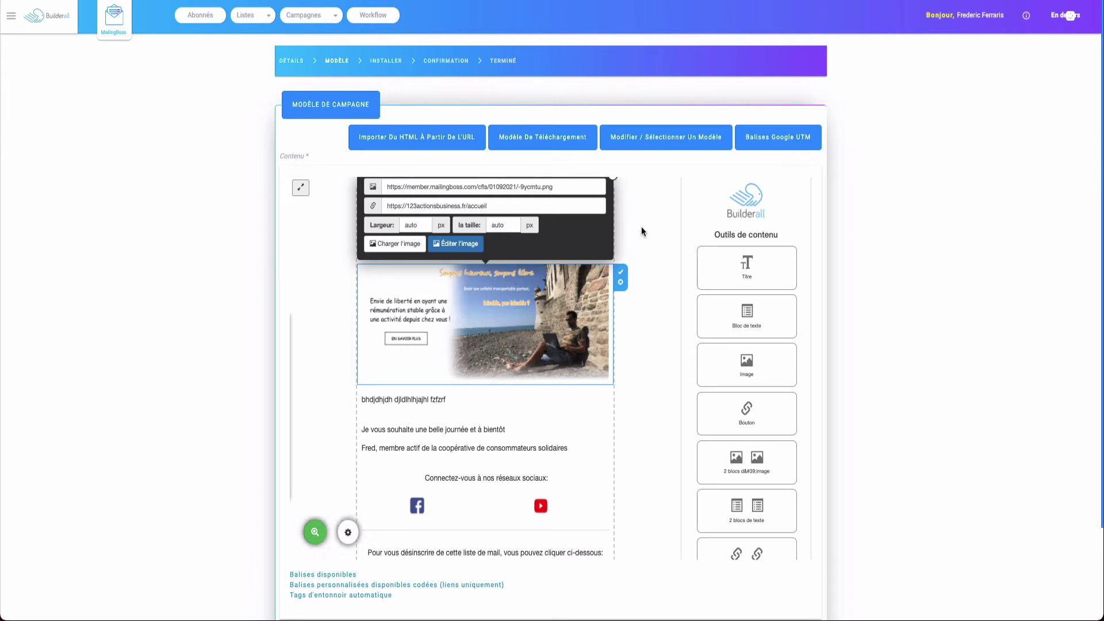
{"action": "scroll", "coordinate": [627, 332], "scroll_direction": "down", "scroll_amount": 1}
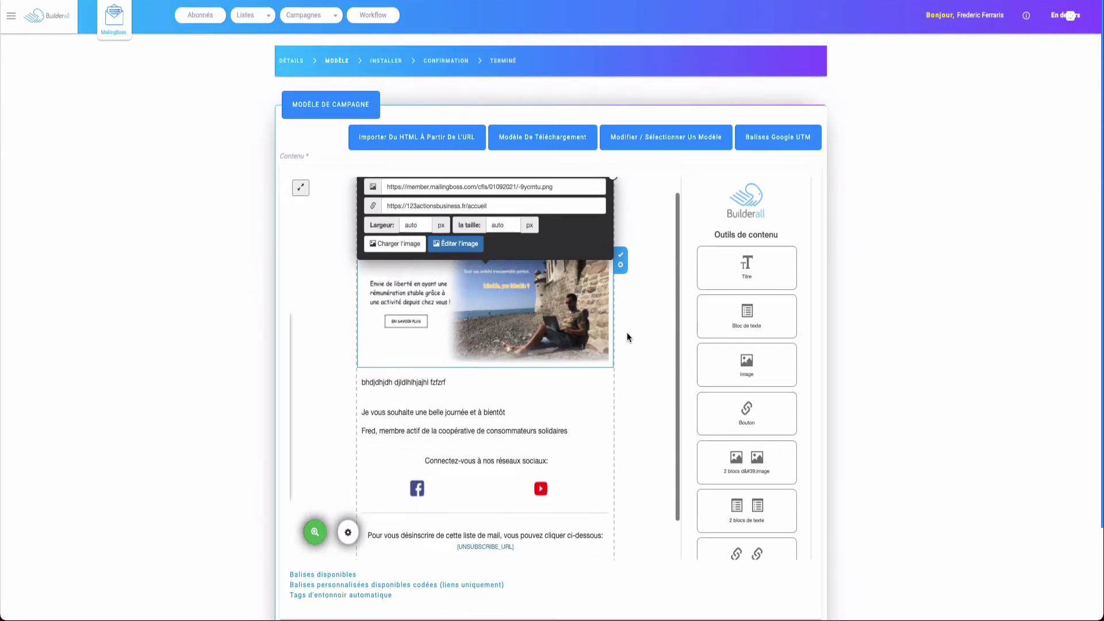
{"action": "scroll", "coordinate": [658, 438], "scroll_direction": "down", "scroll_amount": 5}
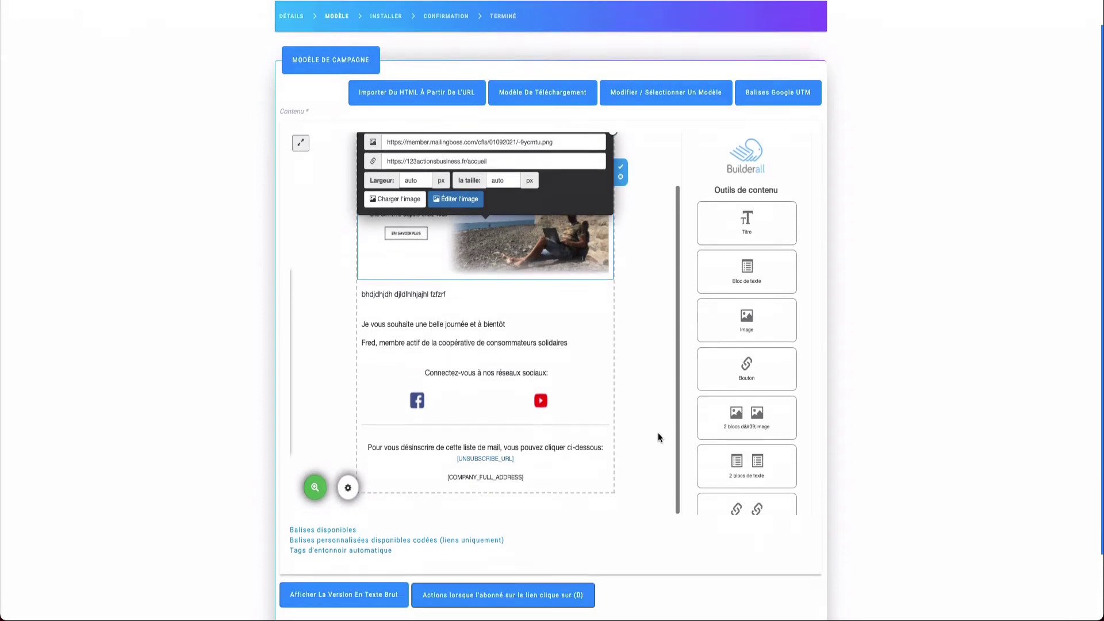
{"action": "scroll", "coordinate": [658, 437], "scroll_direction": "down", "scroll_amount": 2}
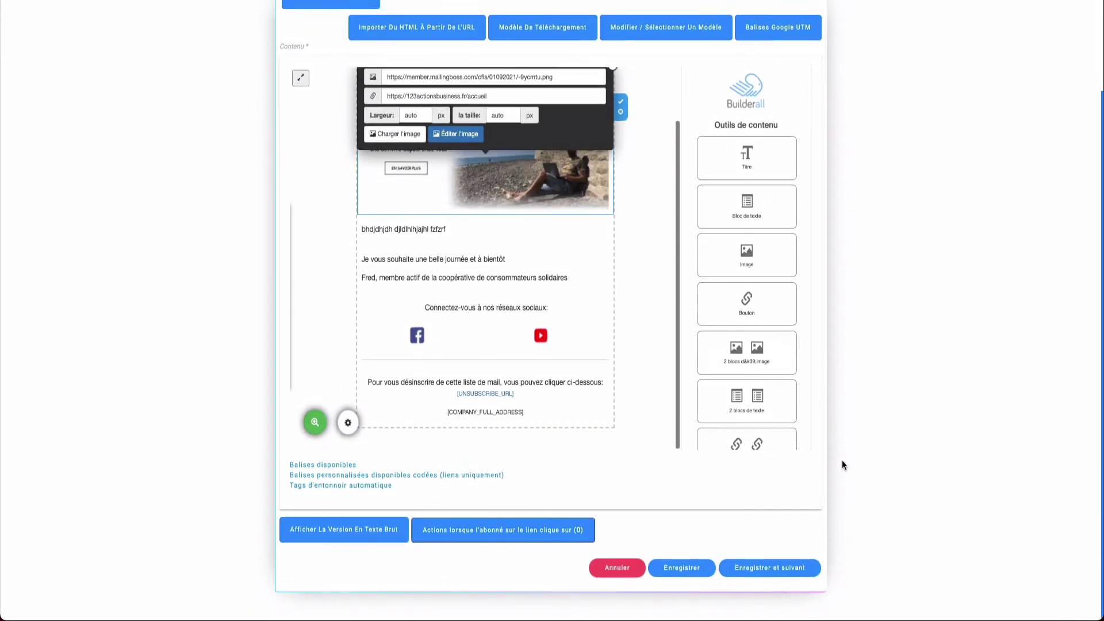
{"action": "left_click", "coordinate": [767, 571]}
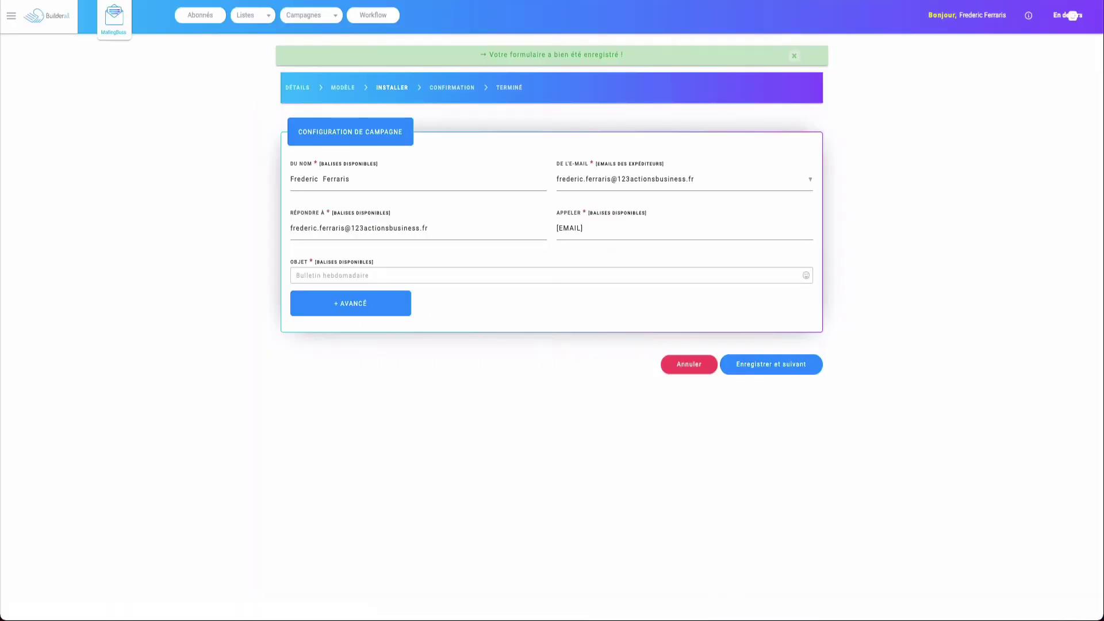
- Set the email subject to "Découvrir notre stratégie de développement" and save the campaign without activating it
{"action": "left_click", "coordinate": [309, 275]}
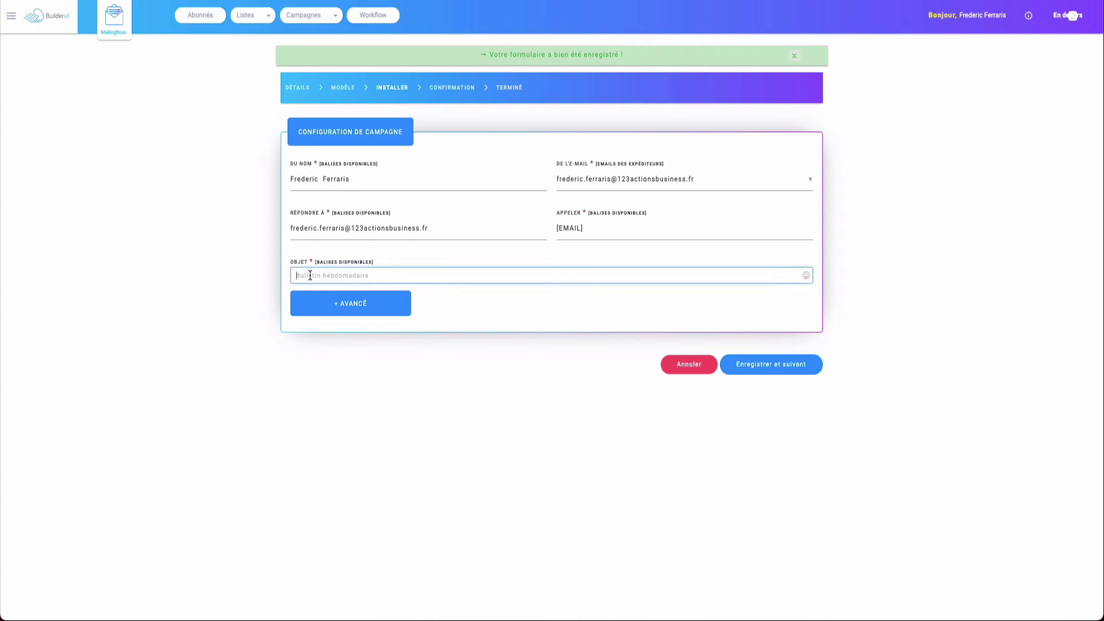
{"action": "key", "text": "ctrl+v"}
{"action": "left_click", "coordinate": [775, 368]}
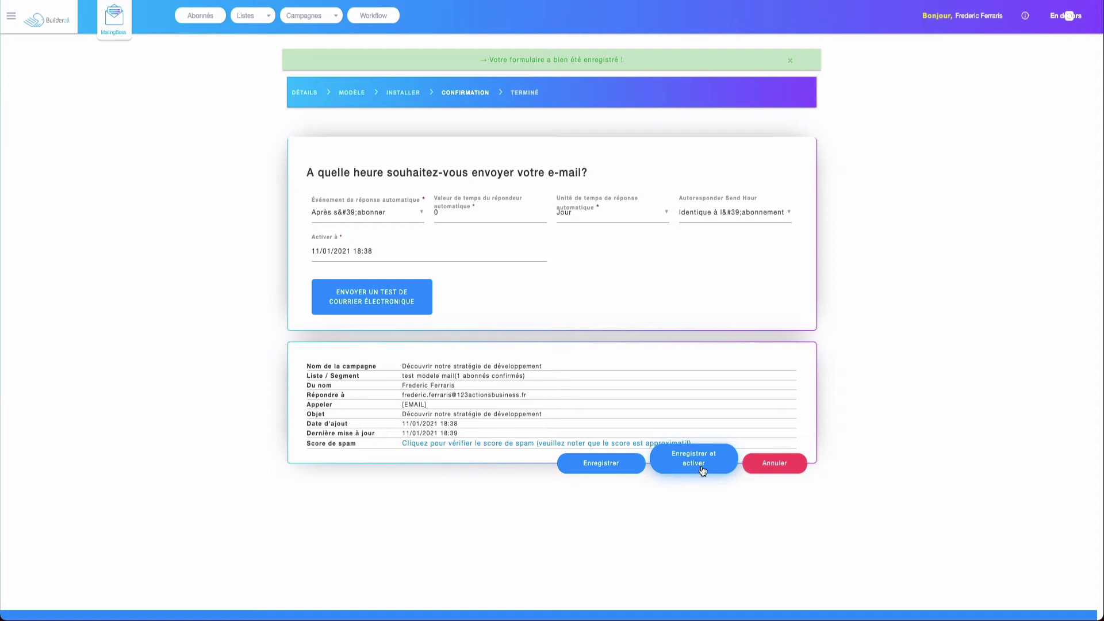
{"action": "left_click", "coordinate": [602, 464]}
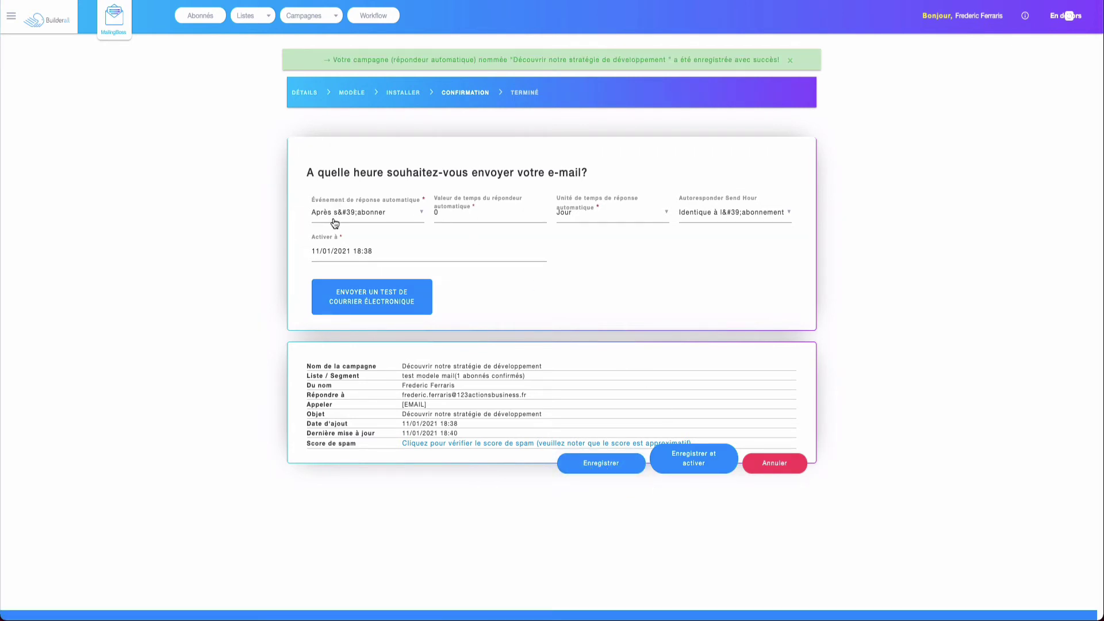
- Open the email sequence "Découvrez la communauté d'acheteurs solidaires" to review the campaign emails it contains
{"action": "left_click", "coordinate": [304, 20]}
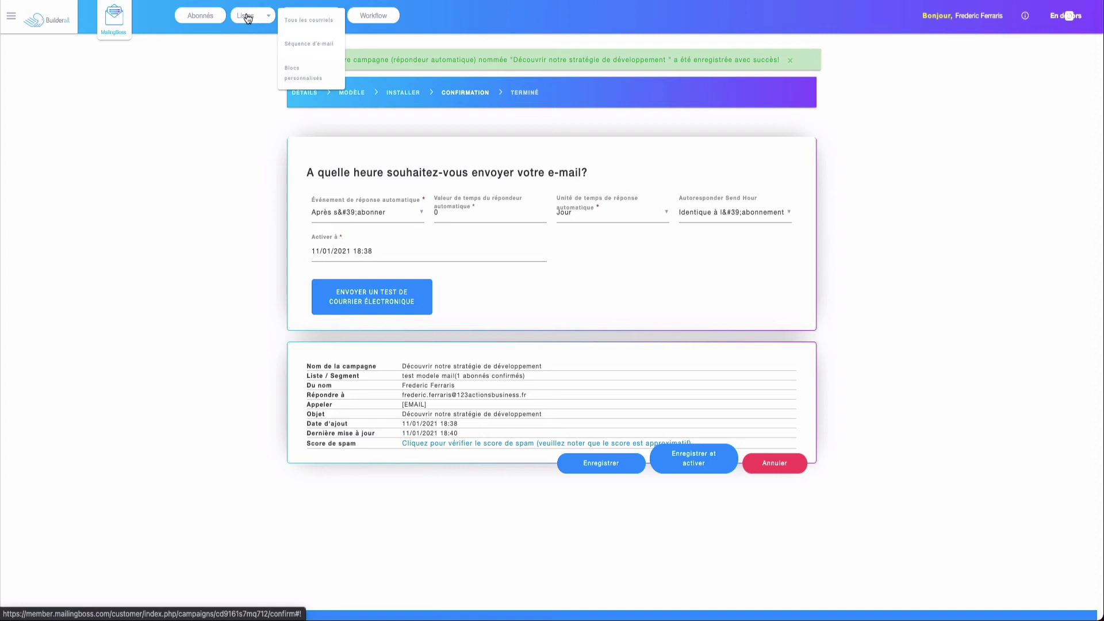
{"action": "left_click", "coordinate": [303, 45]}
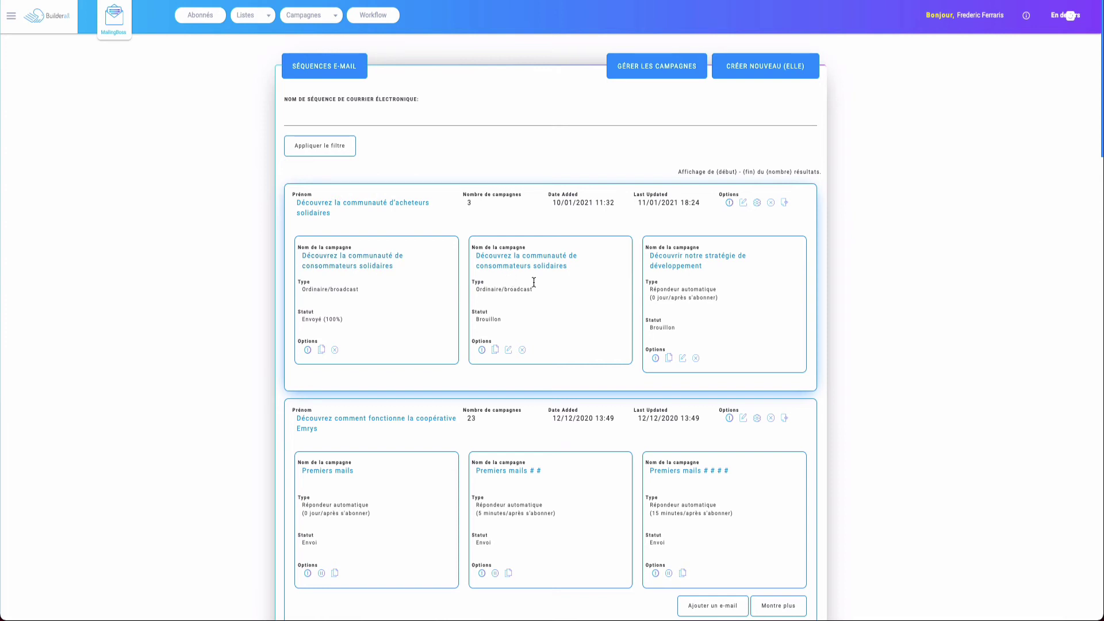
{"action": "left_click", "coordinate": [336, 206]}
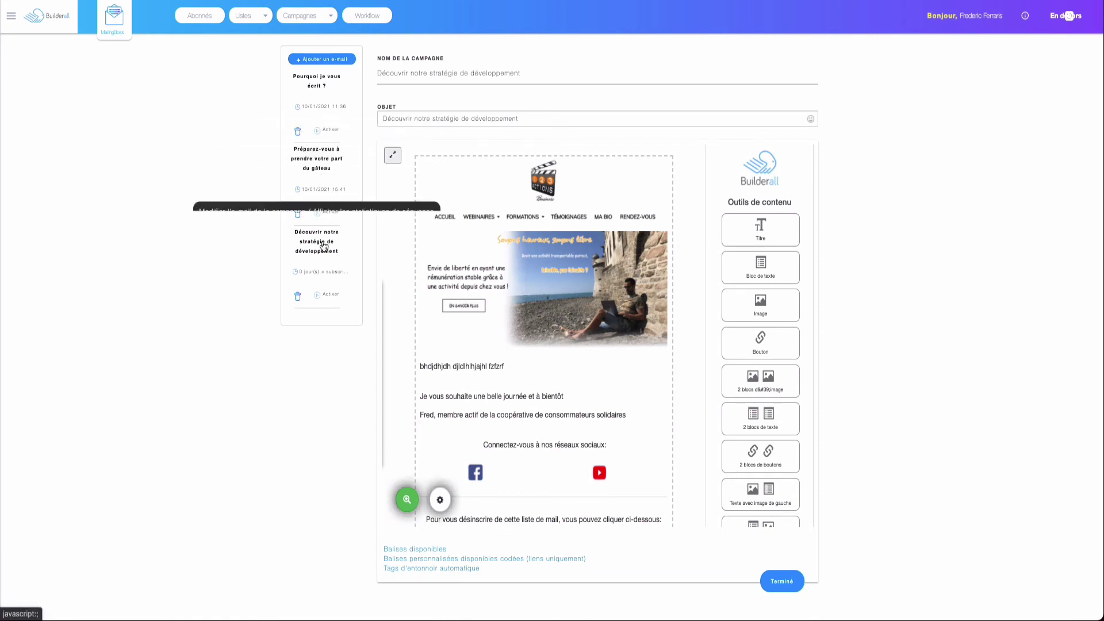
- Open the body paragraph below the banner of the "Découvrir notre stratégie de développement" email for editing and select all its text
{"action": "scroll", "coordinate": [510, 359], "scroll_direction": "down", "scroll_amount": 1}
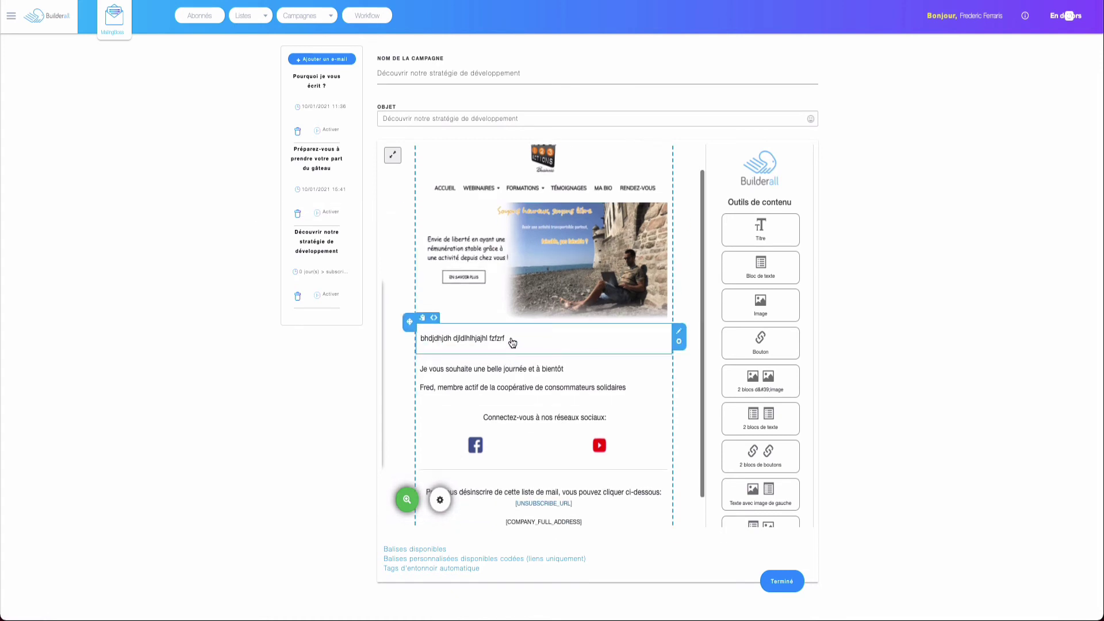
{"action": "left_click", "coordinate": [507, 339]}
{"action": "left_click_drag", "start_coordinate": [506, 339], "coordinate": [406, 341]}
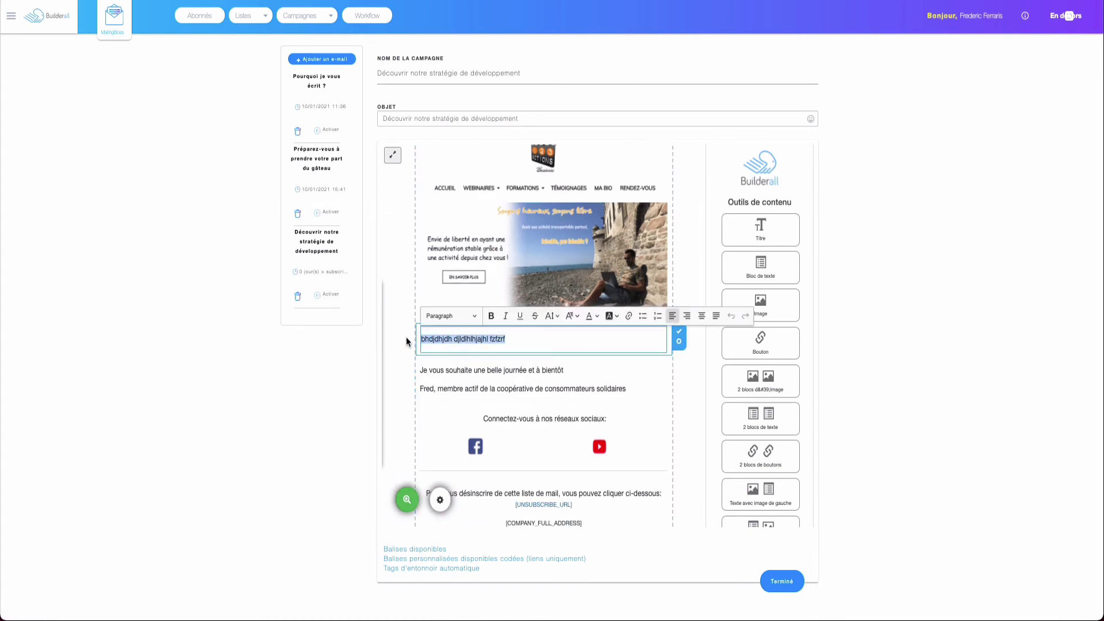
{"action": "left_click", "coordinate": [406, 341]}
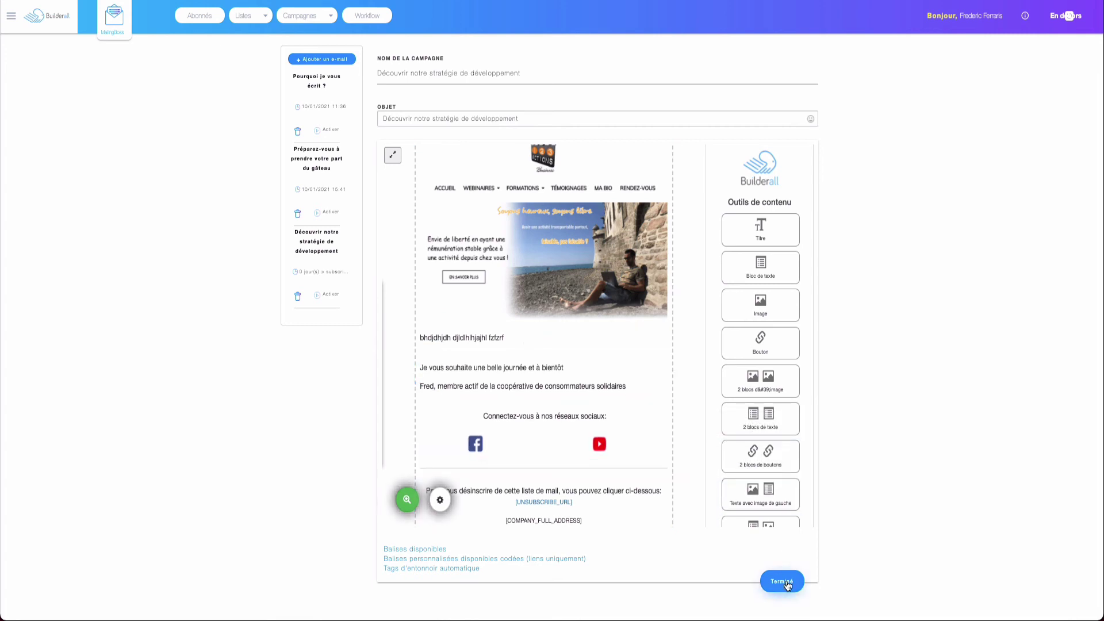
{"action": "scroll", "coordinate": [569, 356], "scroll_direction": "up", "scroll_amount": 2}
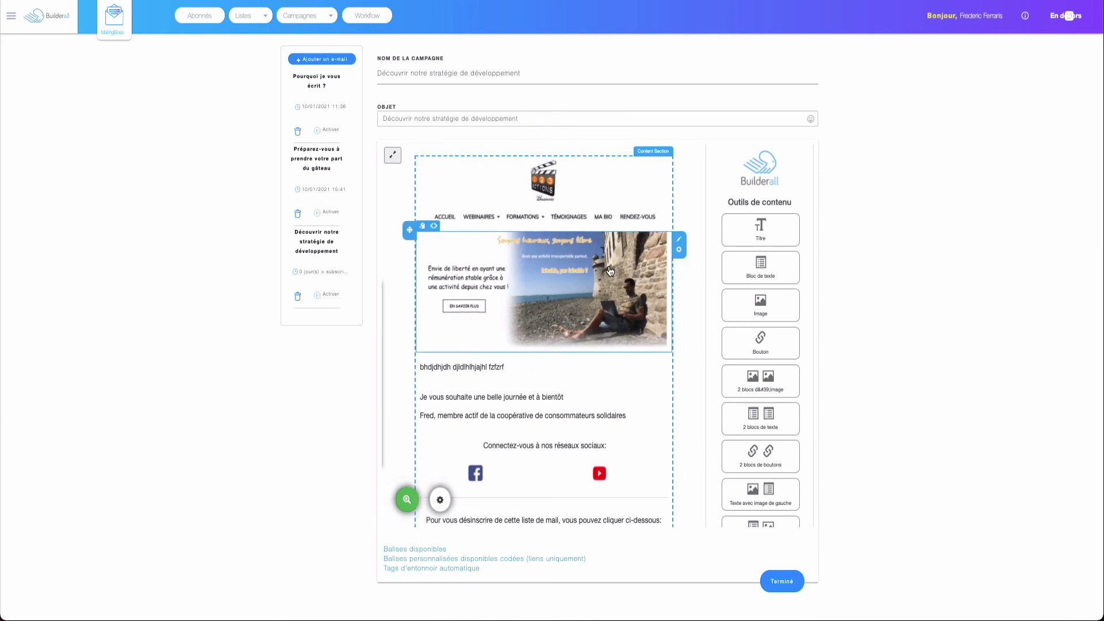
{"action": "scroll", "coordinate": [610, 271], "scroll_direction": "down", "scroll_amount": 2}
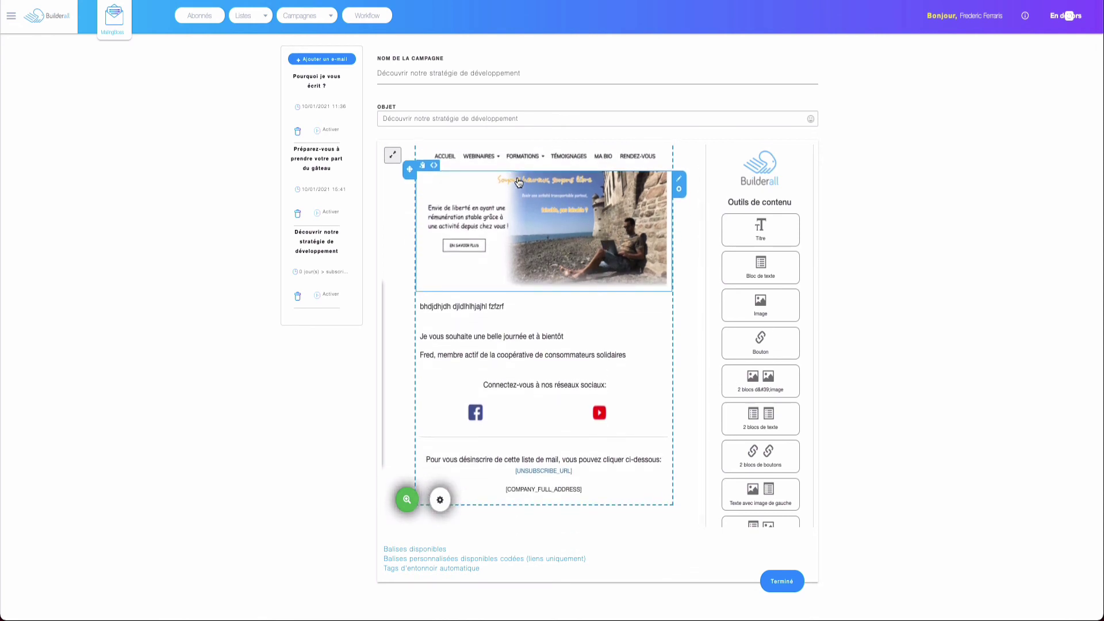
{"action": "scroll", "coordinate": [560, 190], "scroll_direction": "up", "scroll_amount": 2}
{"action": "scroll", "coordinate": [550, 247], "scroll_direction": "down", "scroll_amount": 1}
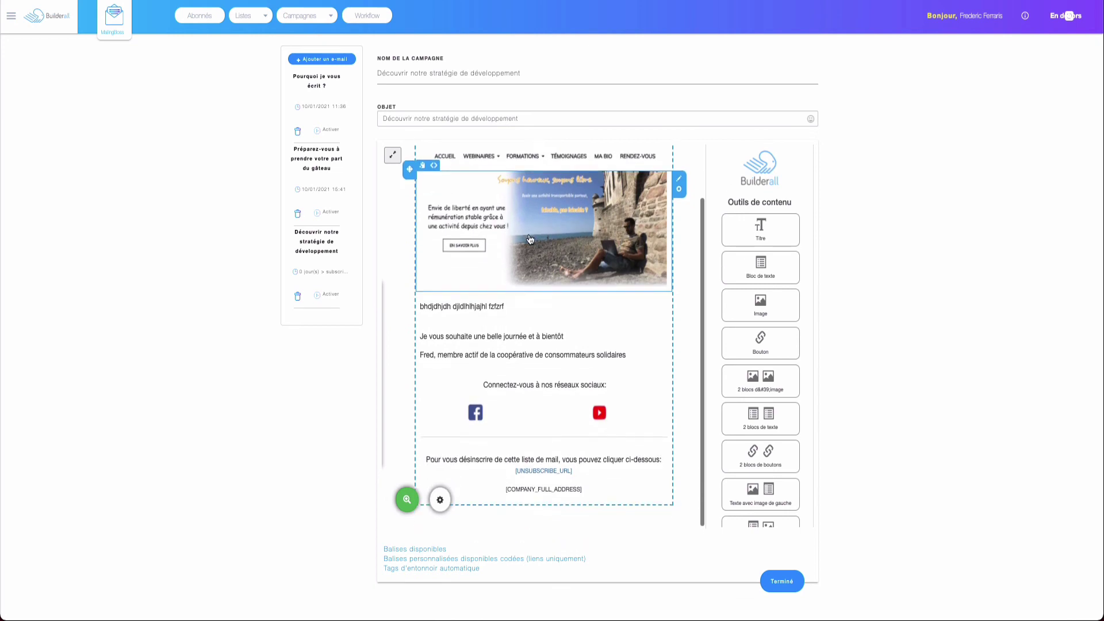